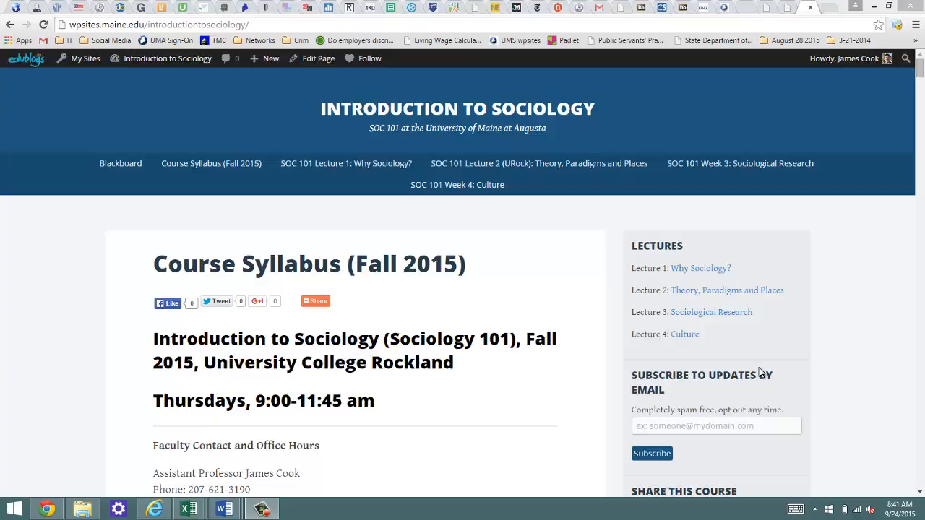
- Go to the campus portal at my.uma.edu
click(374, 23)
text(my.uma.edu)
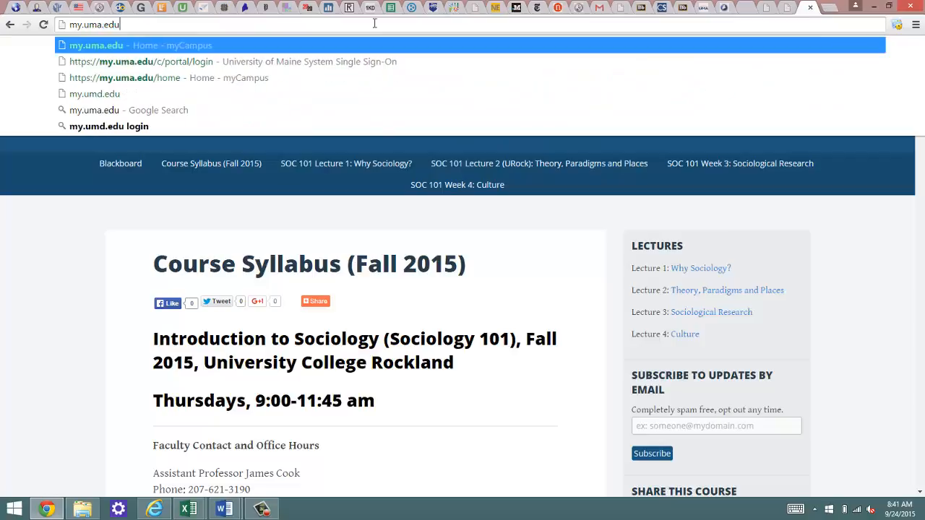
key(Return)
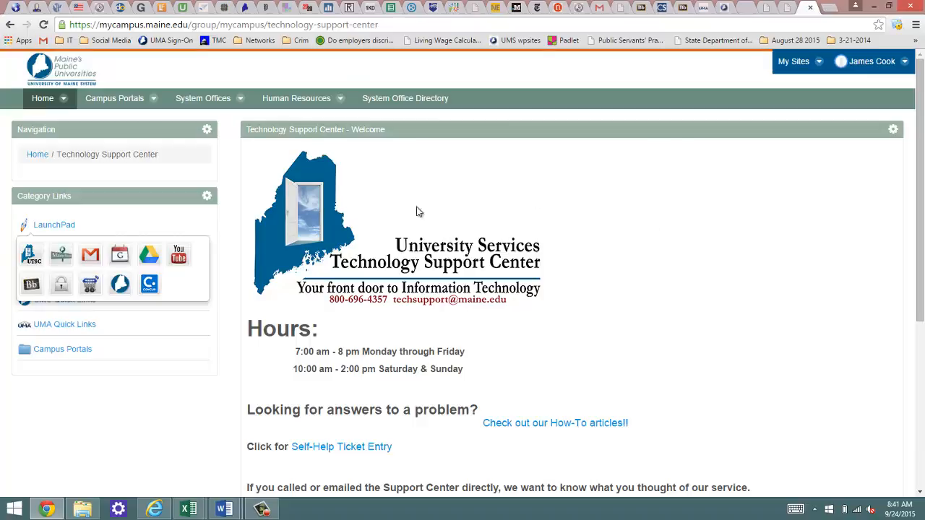
- Open the university's site-building service at sites.google.com
click(499, 26)
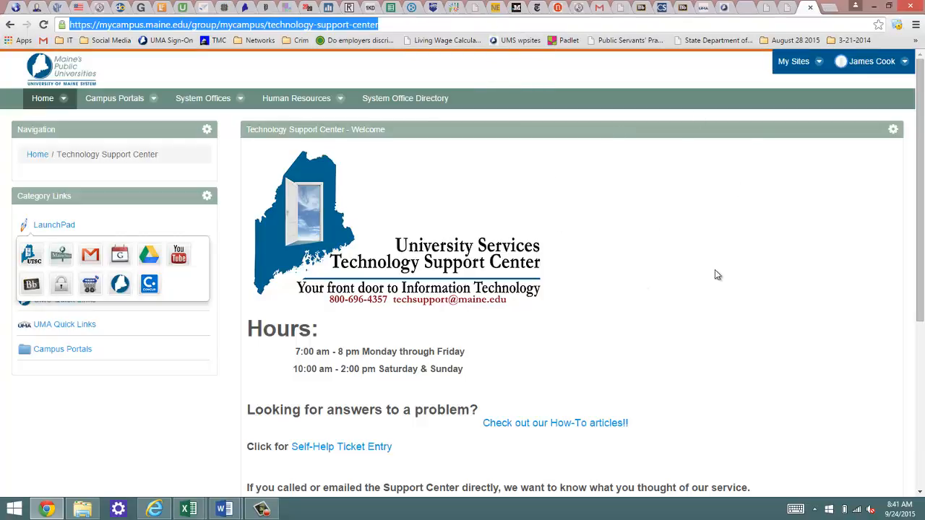
text(site)
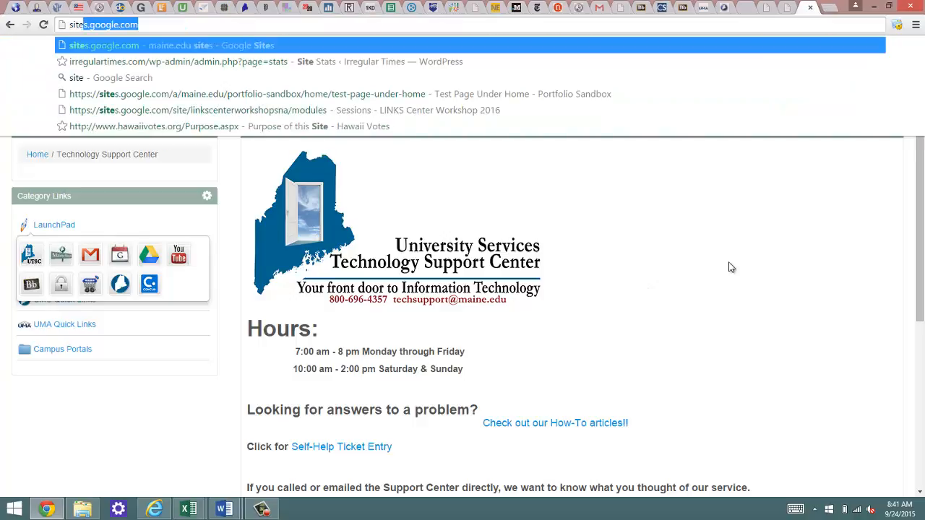
text(s.google.com)
key(Return)
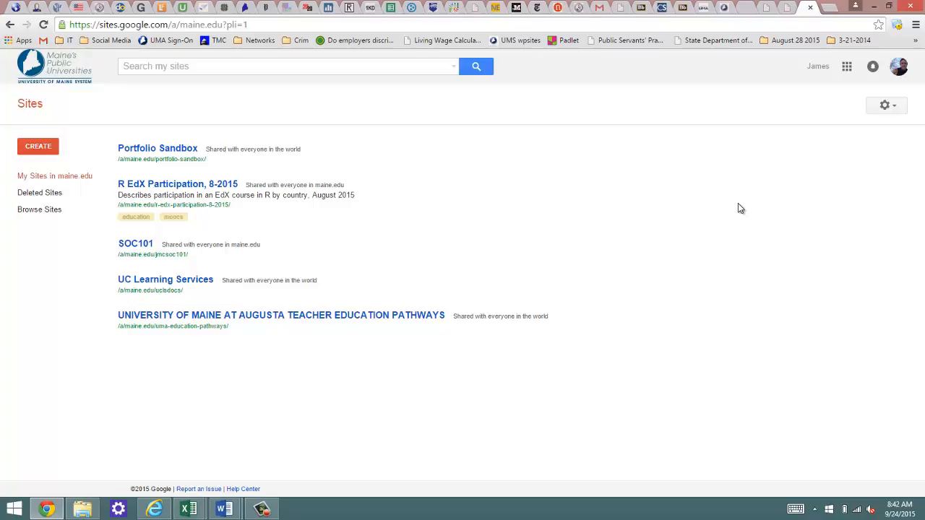
- Try to create a new site from the blank template with the name Example Site
click(40, 147)
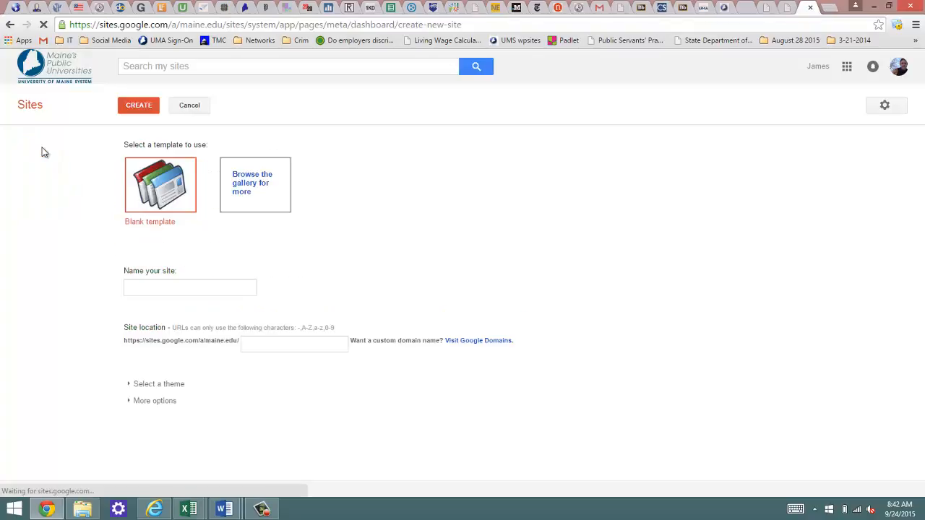
text(Exam)
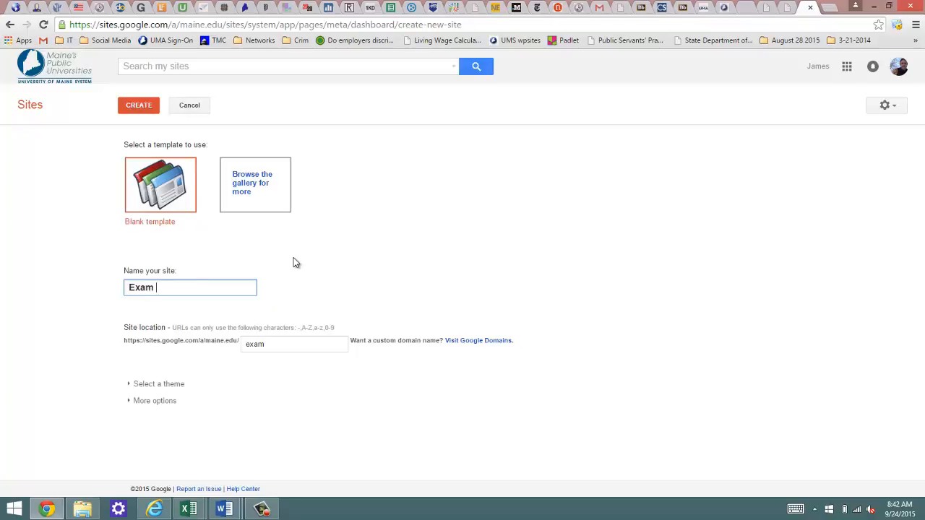
text(ple Site)
click(136, 106)
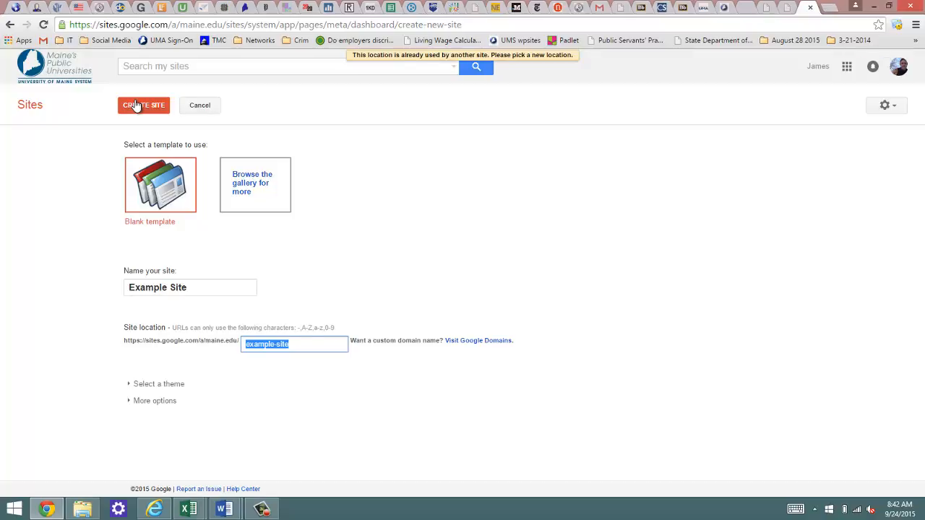
- Extend the new site's name to Example Site for Video and create the site
click(311, 343)
text(-fo)
key(BackSpace)
key(BackSpace)
key(BackSpace)
click(210, 285)
text(for Video)
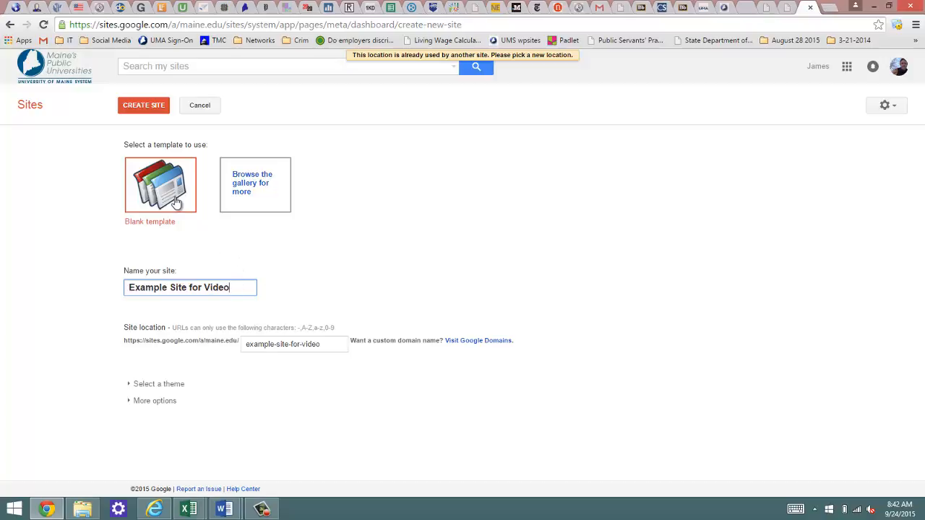
click(152, 106)
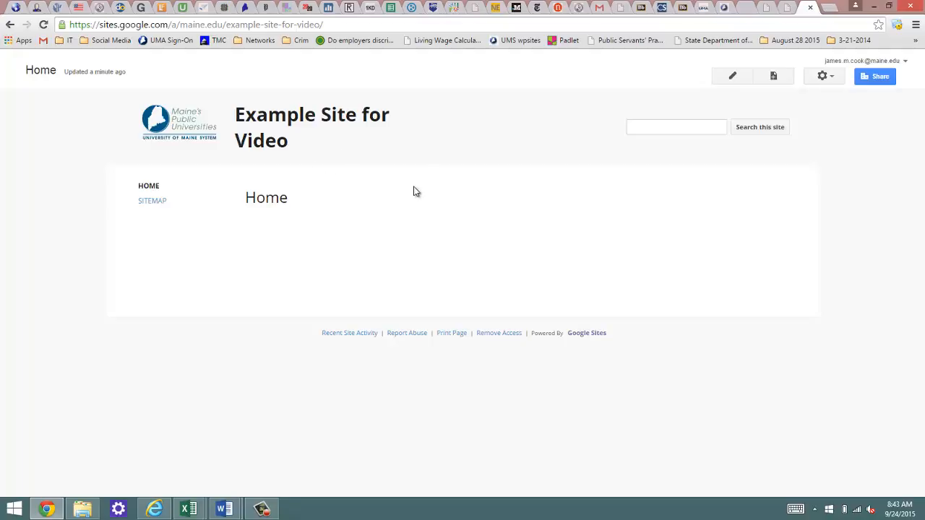
- Start editing the home page and change its title to Home Page Title
click(732, 78)
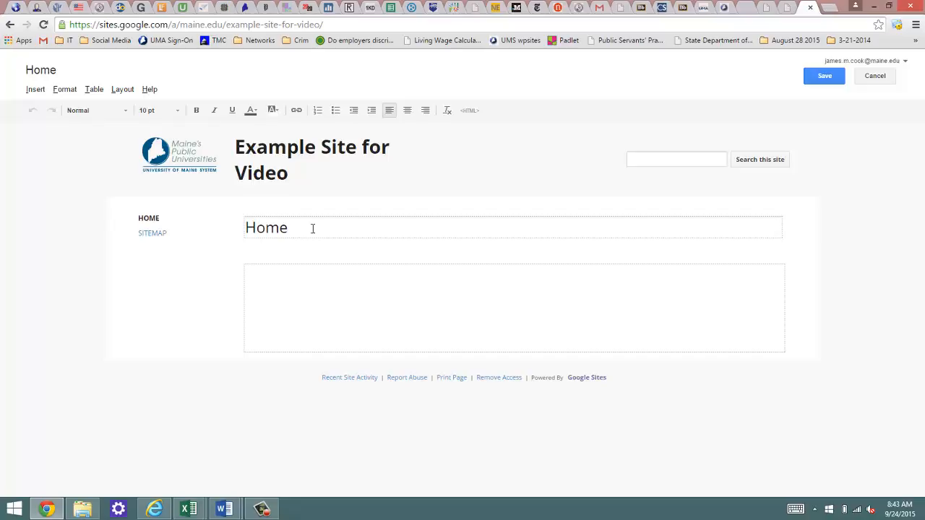
drag(308, 228, 172, 225)
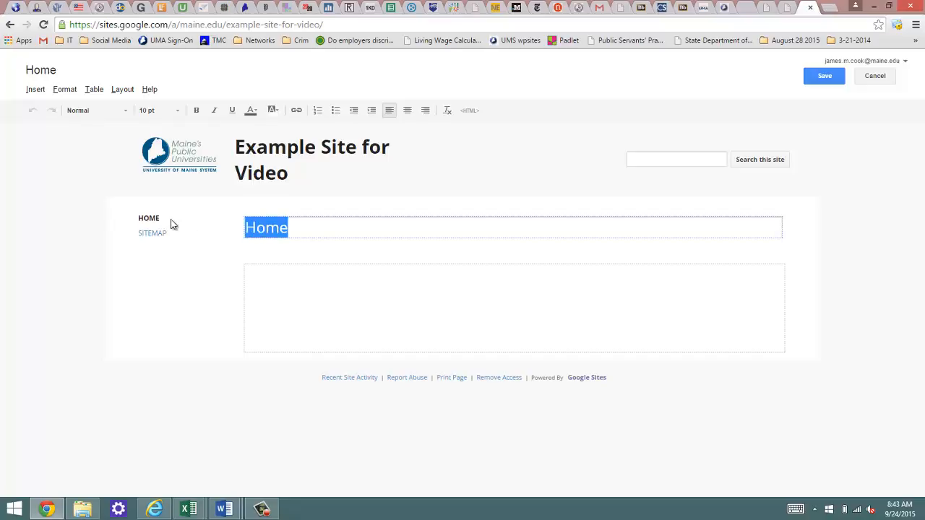
text(Home Pa)
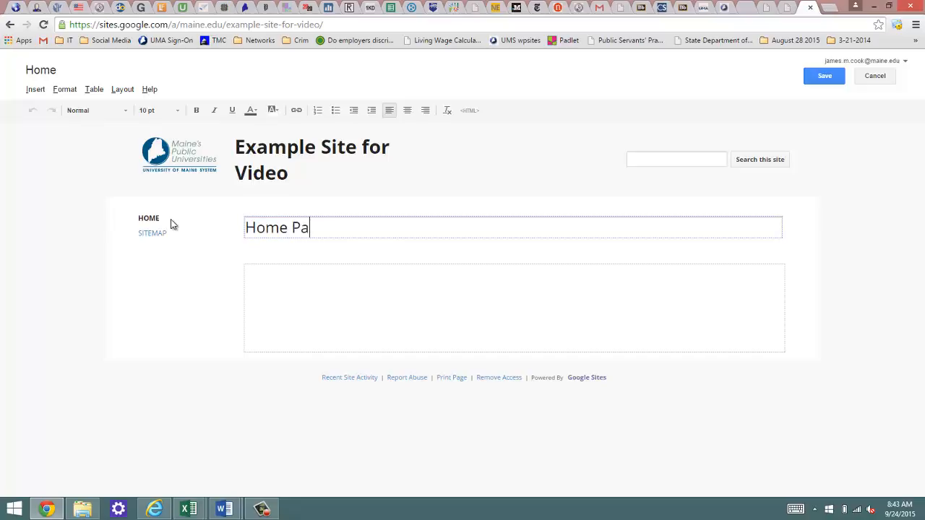
text(ge Title)
- Write the sentence "I'm going to write some home page text." in the page body
click(286, 291)
text(I'm )
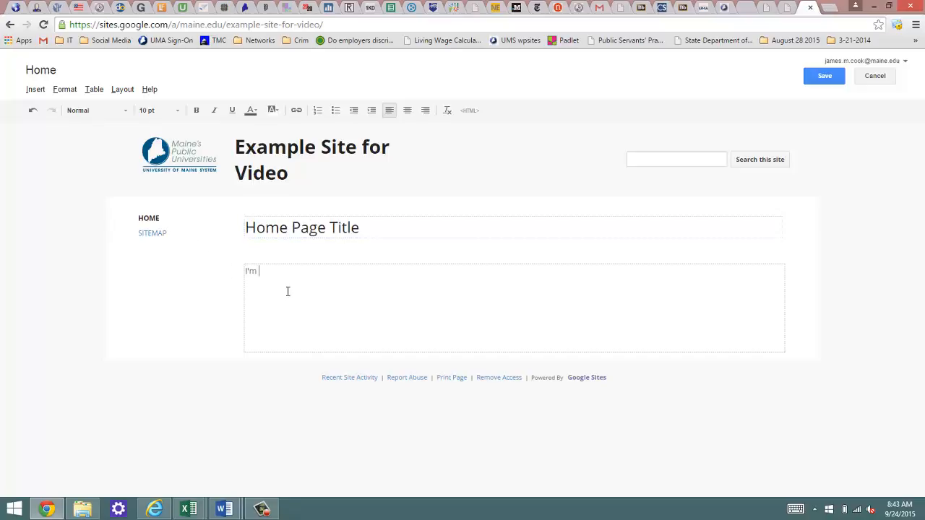
text(going to write some home page)
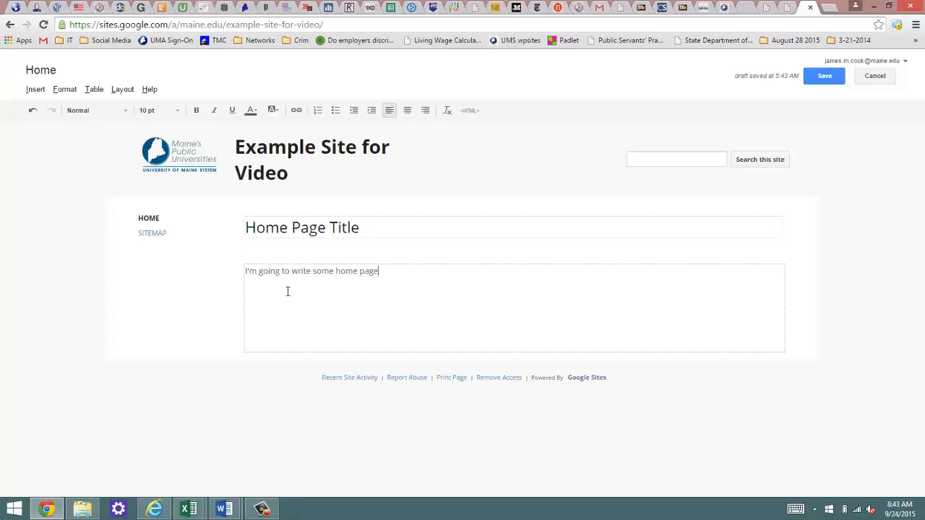
text( text.)
- Add a bulleted list below the sentence with "An unordered list of items: Item 1", "Item 2" and "Item 3", and end the list after it
click(340, 113)
text(An unordered list of items: Item 1 Item 2 Item 3)
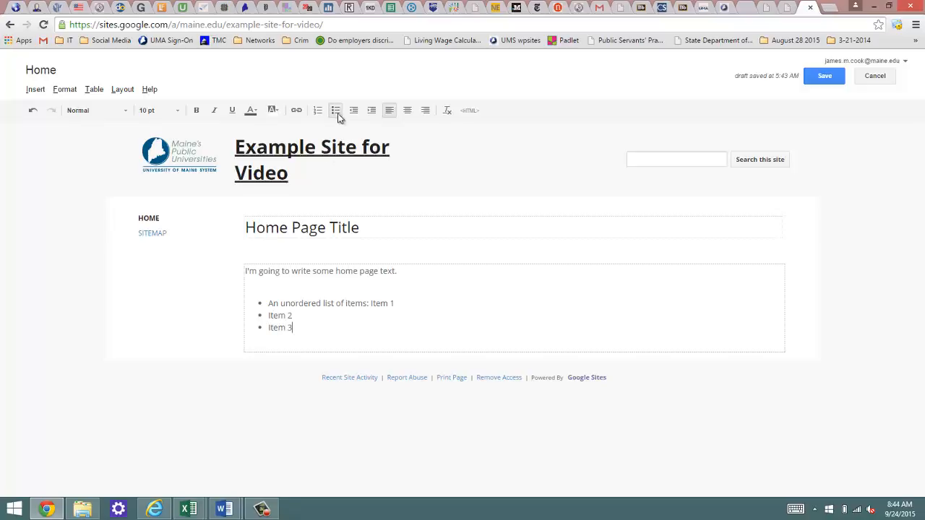
click(336, 112)
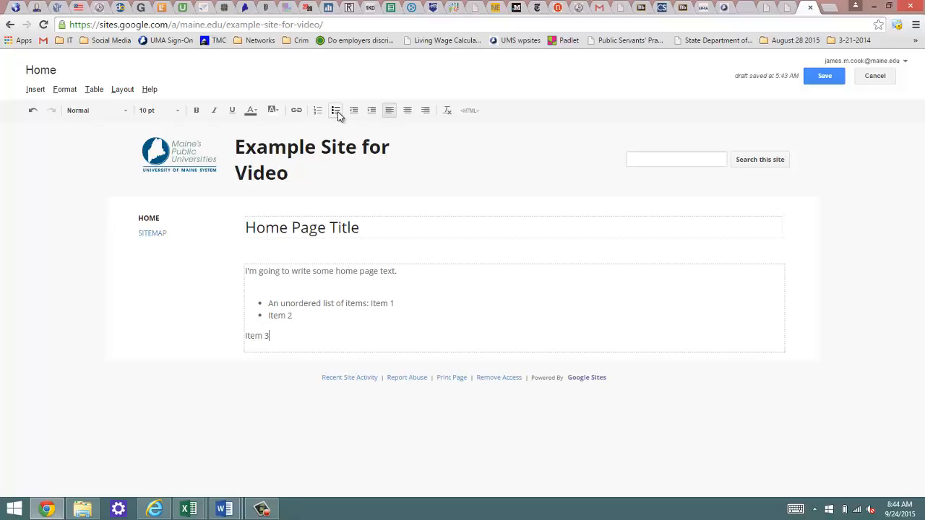
click(337, 113)
key(Return)
click(336, 114)
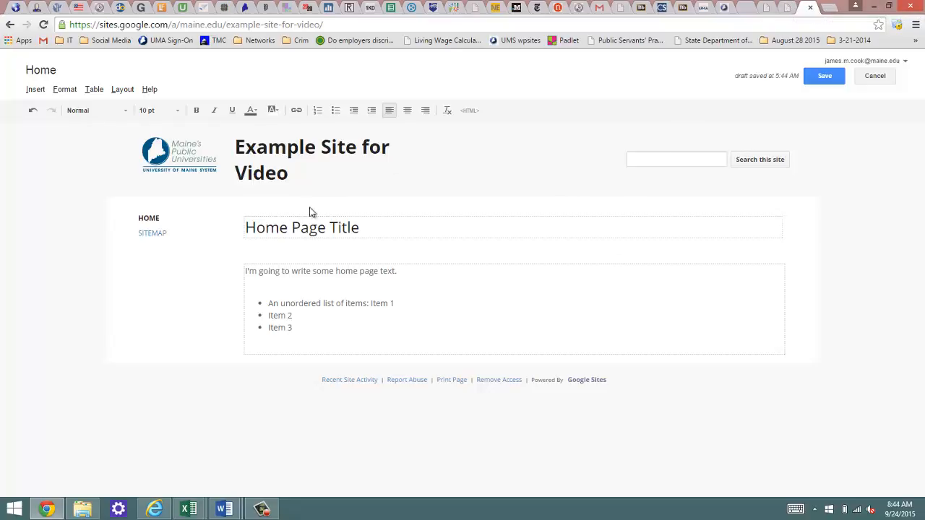
click(296, 113)
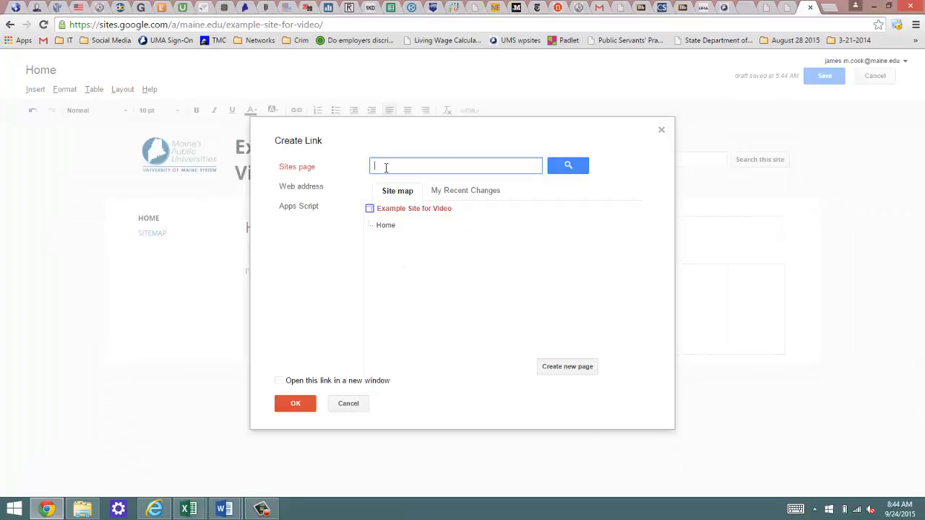
text(http://wpsites.maine.edu/introductio)
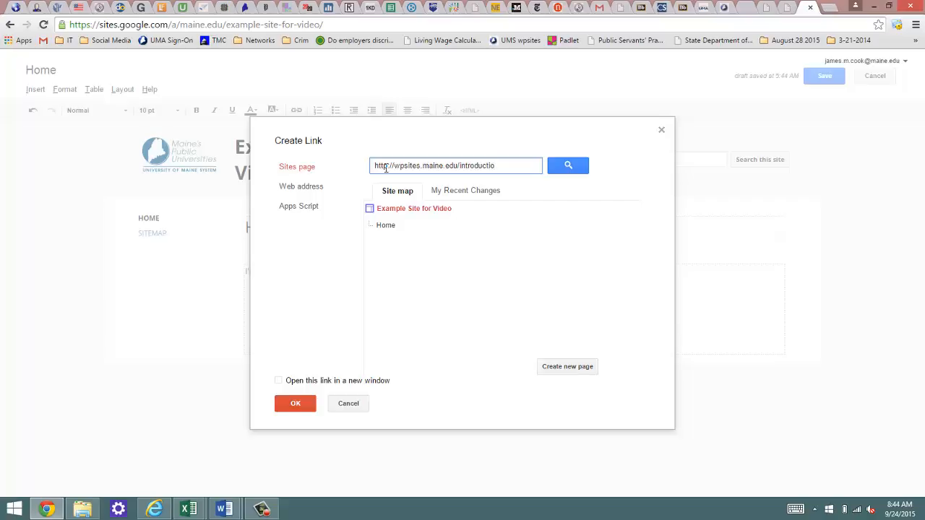
text(ntosociology)
key(ctrl+a)
key(ctrl+c)
key(BackSpace)
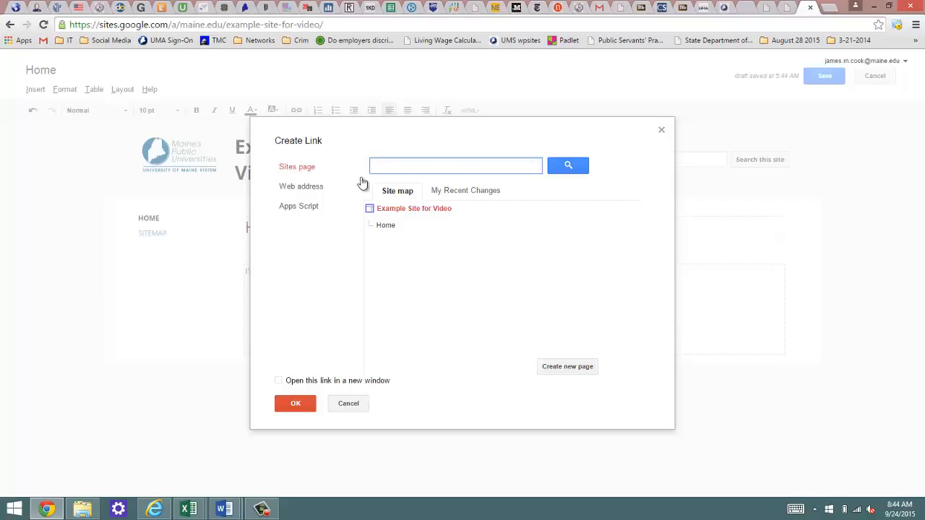
click(315, 187)
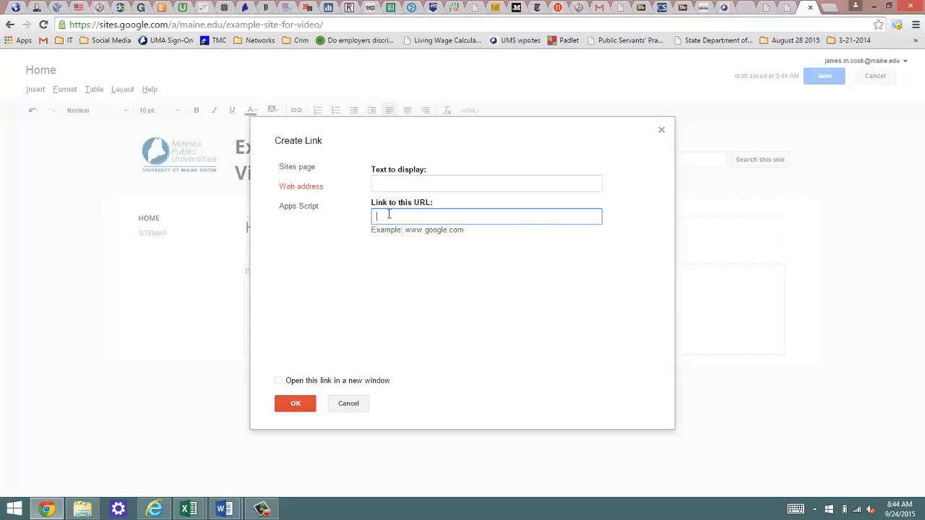
key(ctrl+v)
- Set the link's display text to "This is my Introduction to Sociology Web Page", make it open in a new window, and insert it
drag(557, 186, 342, 181)
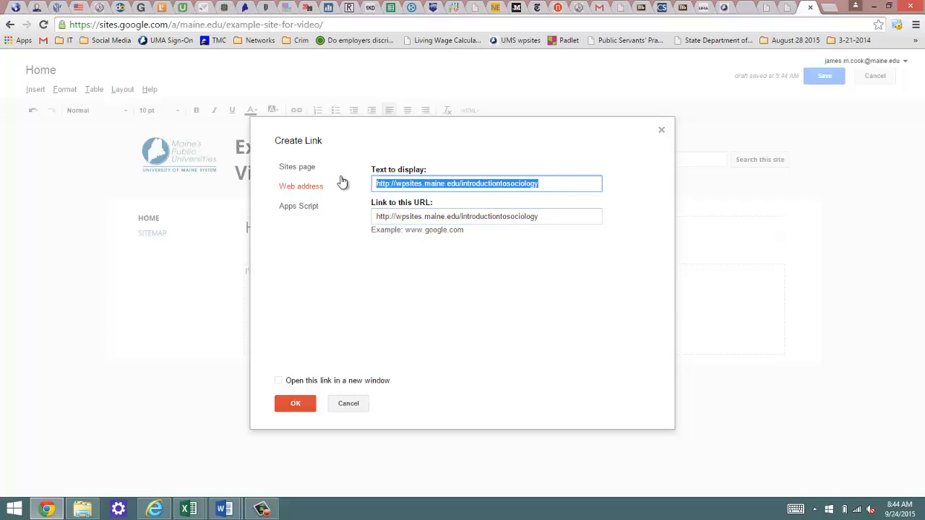
key(BackSpace)
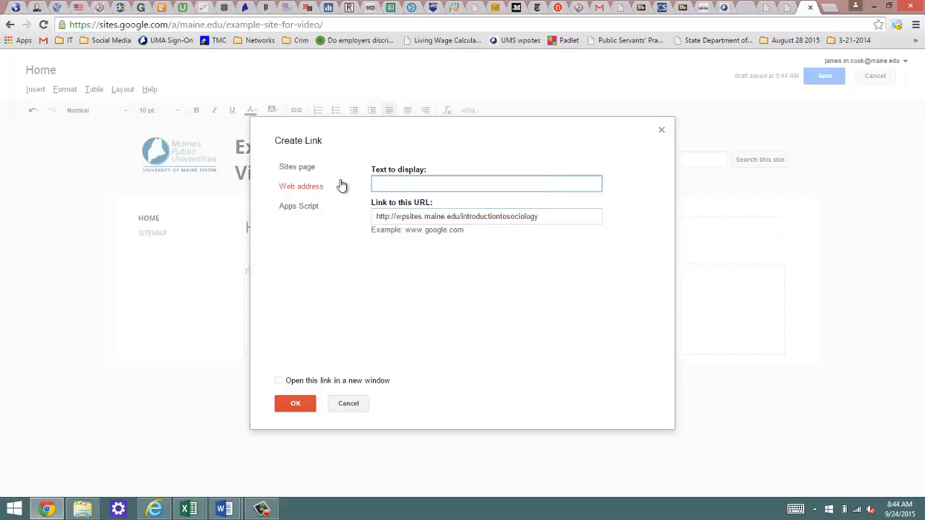
text(This is my introduction to Sociology Web PAg)
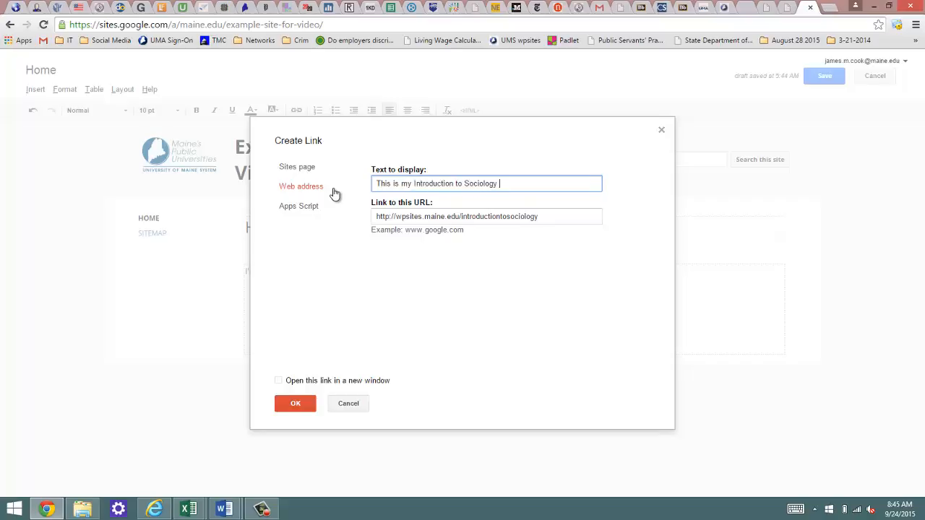
key(BackSpace)
key(BackSpace)
text(ag)
click(279, 380)
click(299, 404)
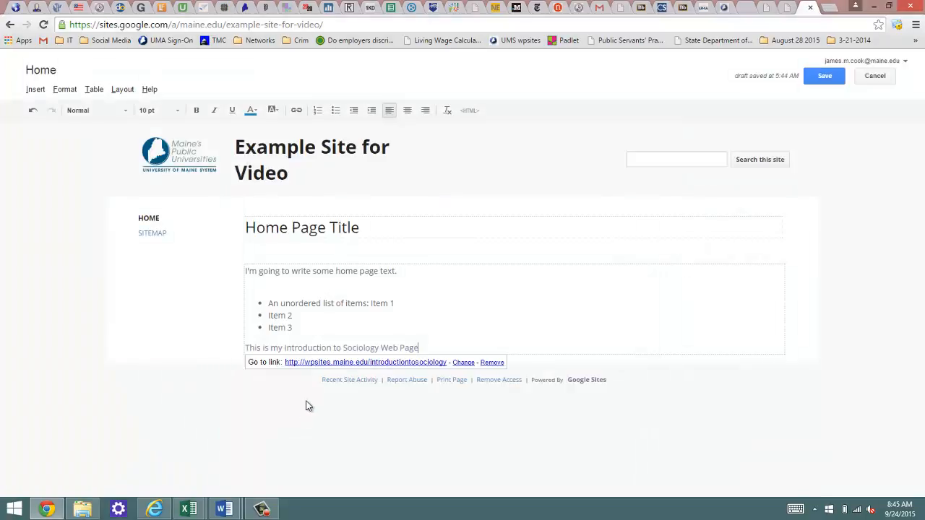
key(Return)
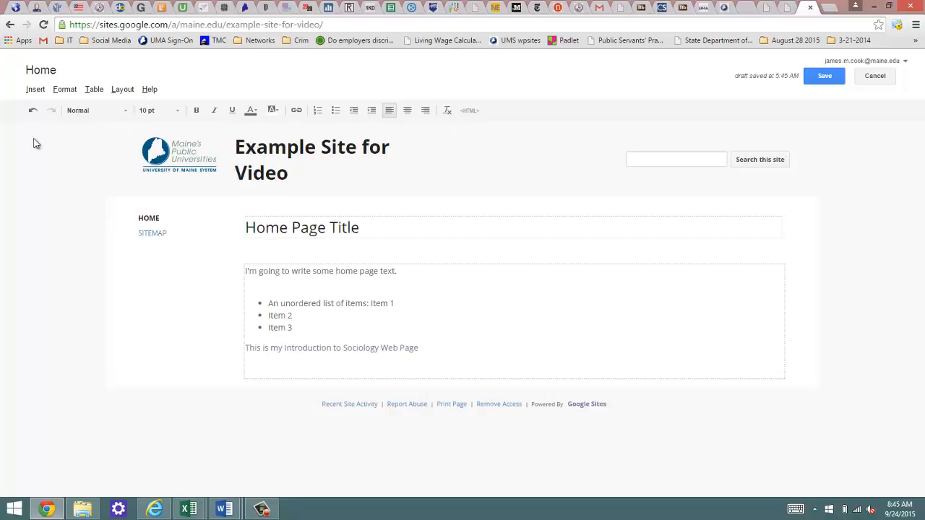
- Start inserting an uploaded image below the link and browse to the Sociology Teaching folder
click(36, 90)
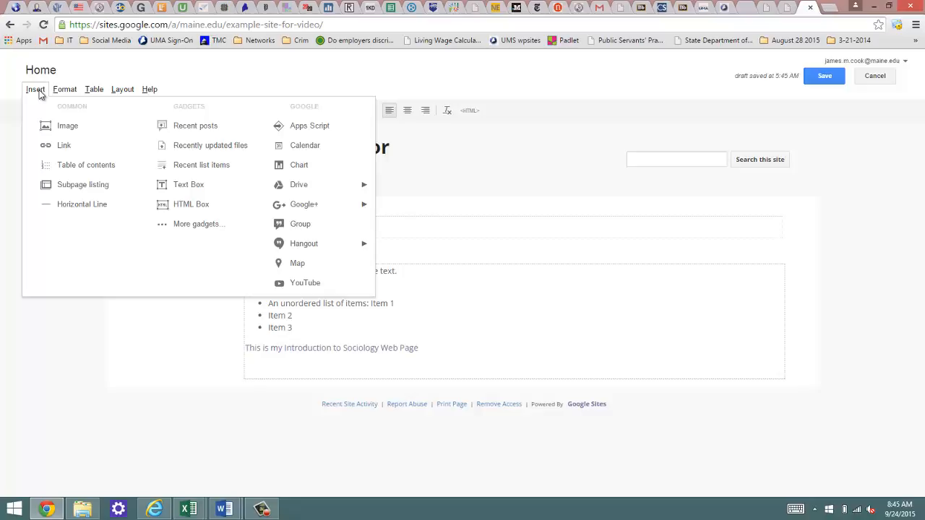
click(47, 127)
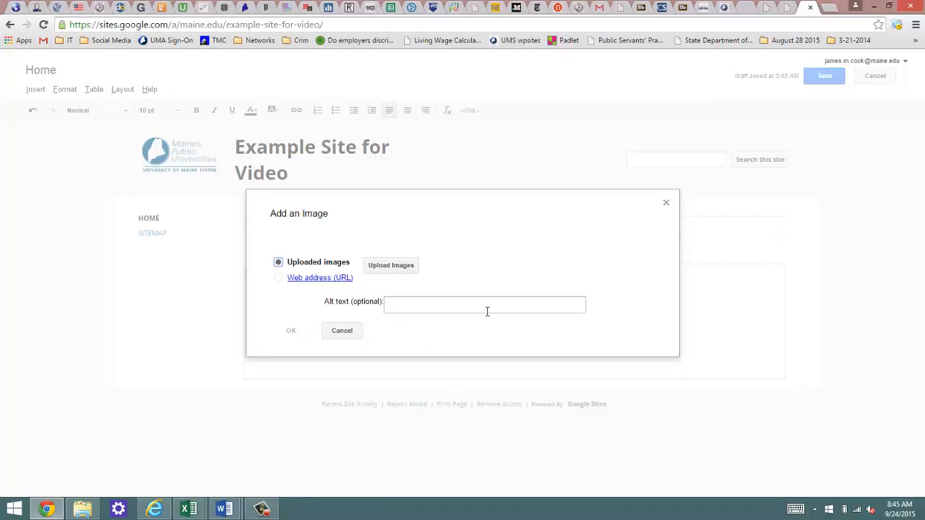
click(386, 266)
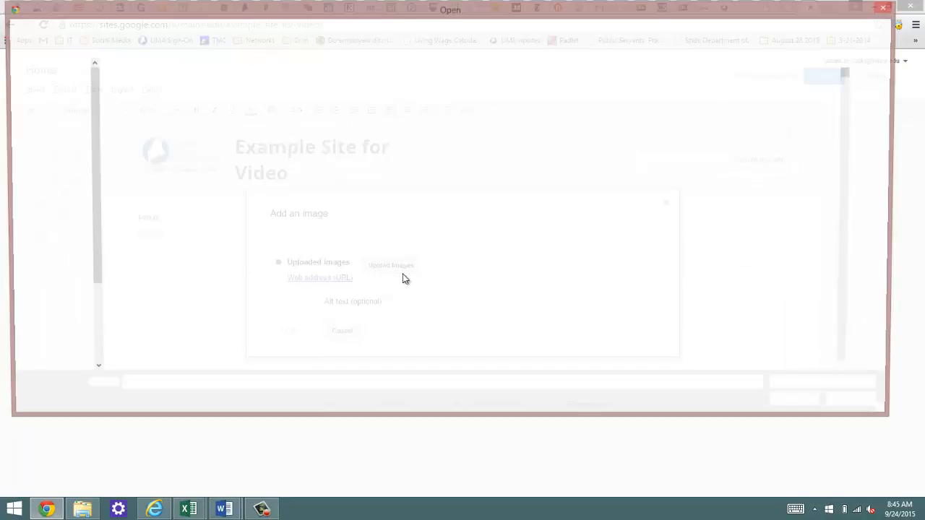
click(132, 388)
text(socio)
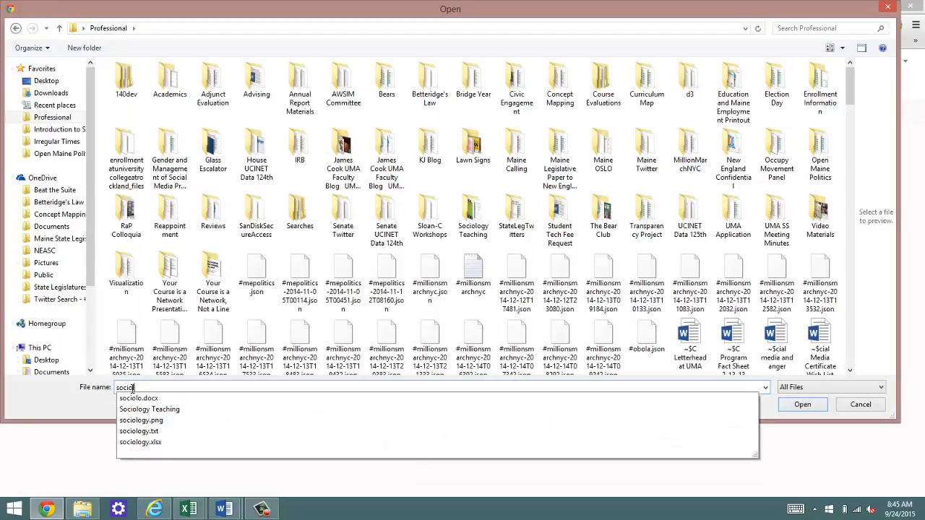
key(Down)
key(Return)
key(Return)
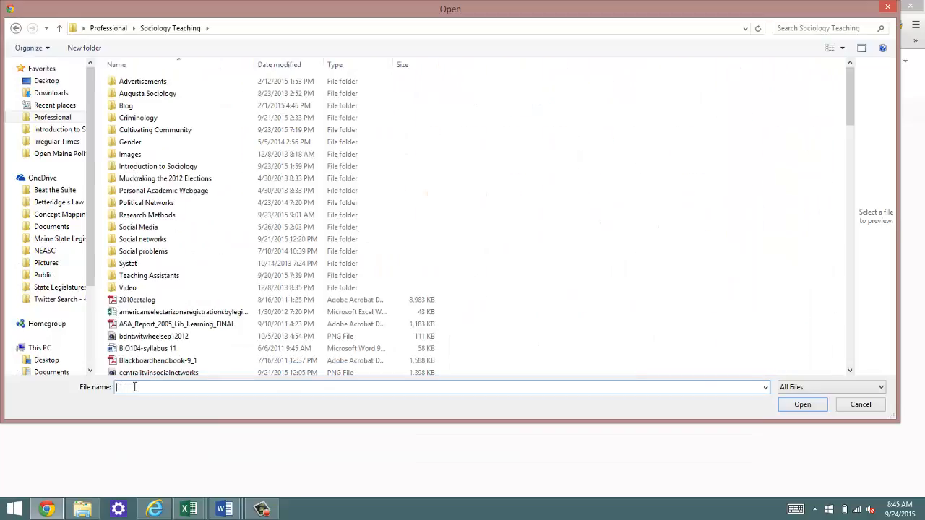
- Upload the PNG image blaugroupsize from the Introduction to Sociology subfolder
text(introdu)
key(Down)
key(Return)
key(Return)
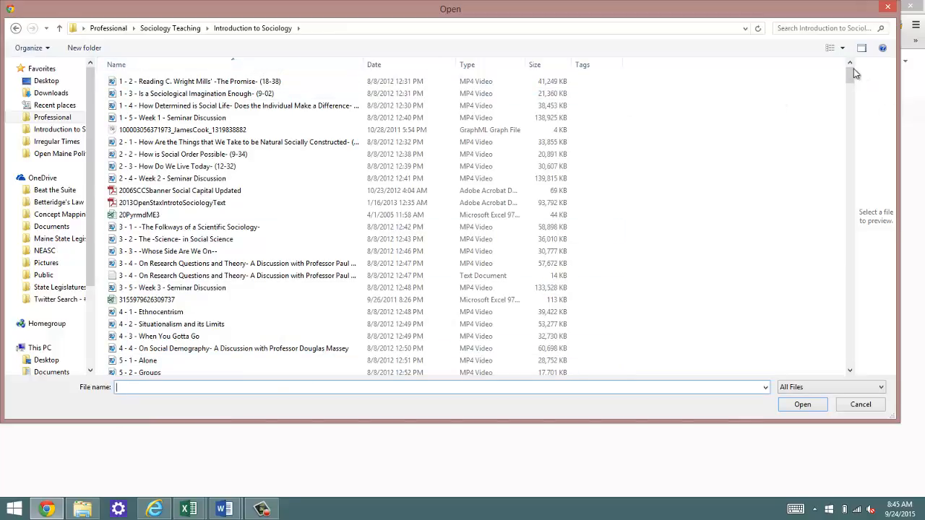
drag(849, 80, 851, 104)
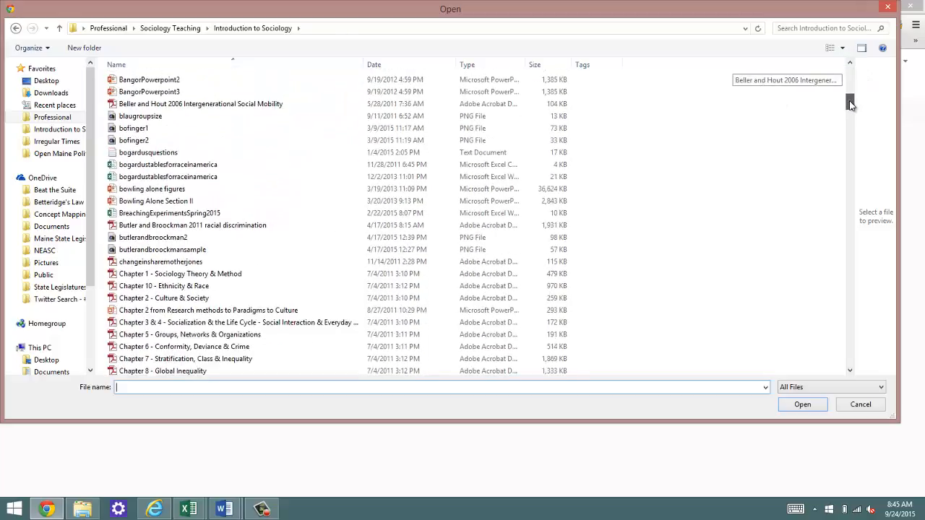
click(156, 117)
click(797, 405)
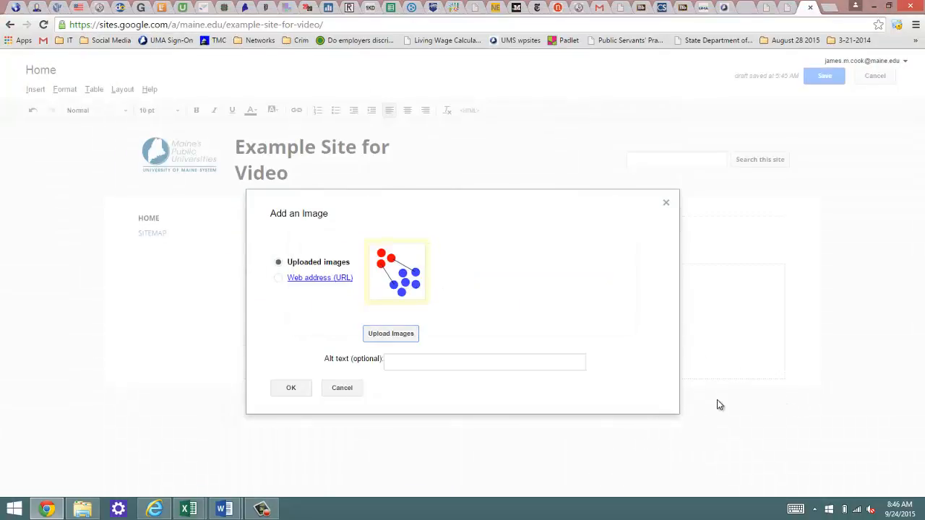
- Insert the image with the alt text "This is an image of a minority group with three members and a majority group with six members."
click(397, 360)
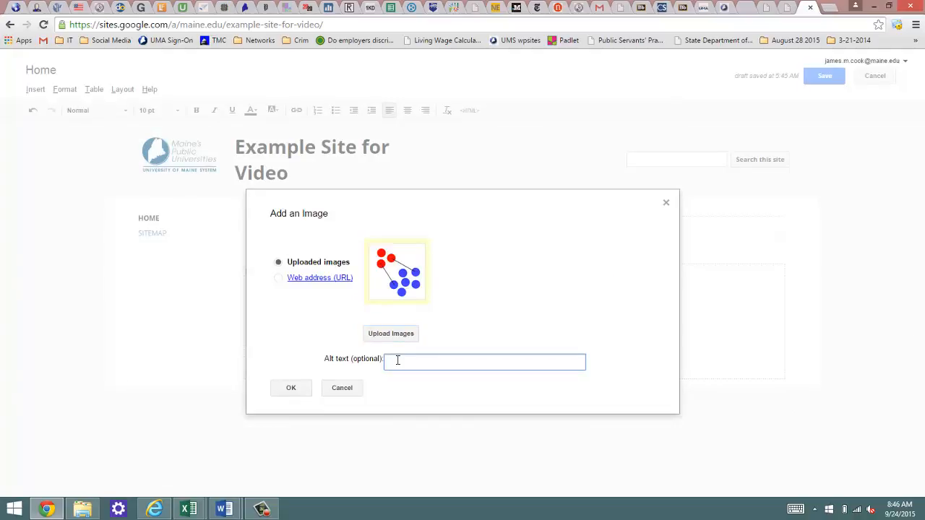
text(This is an image of a minority group with t)
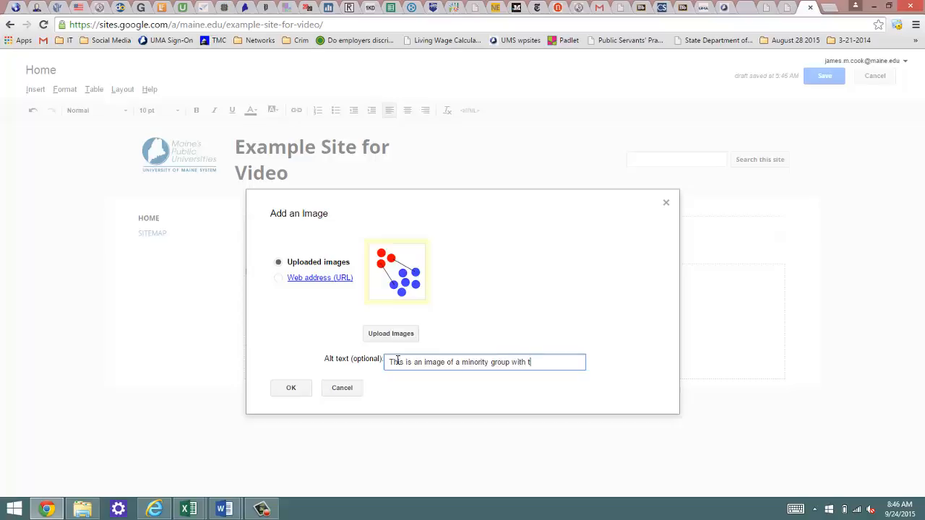
text(hree members and a)
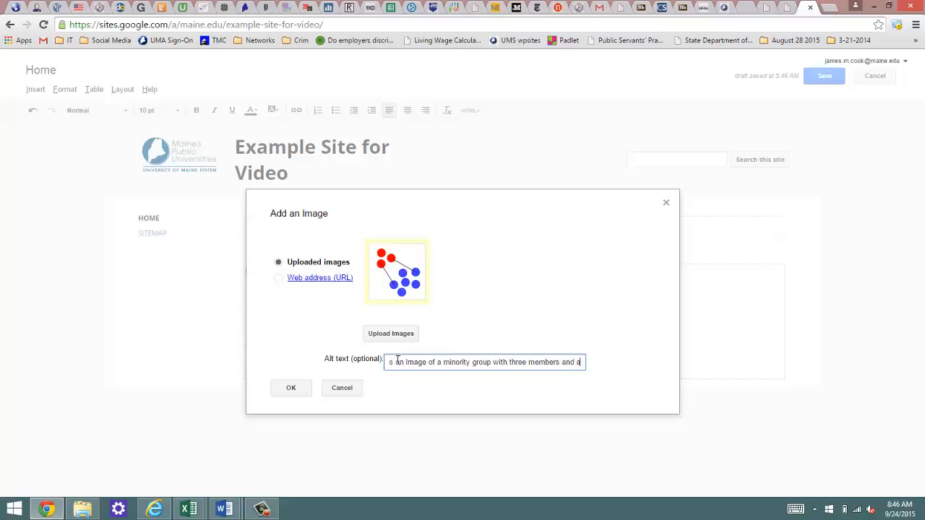
text( majority group with )
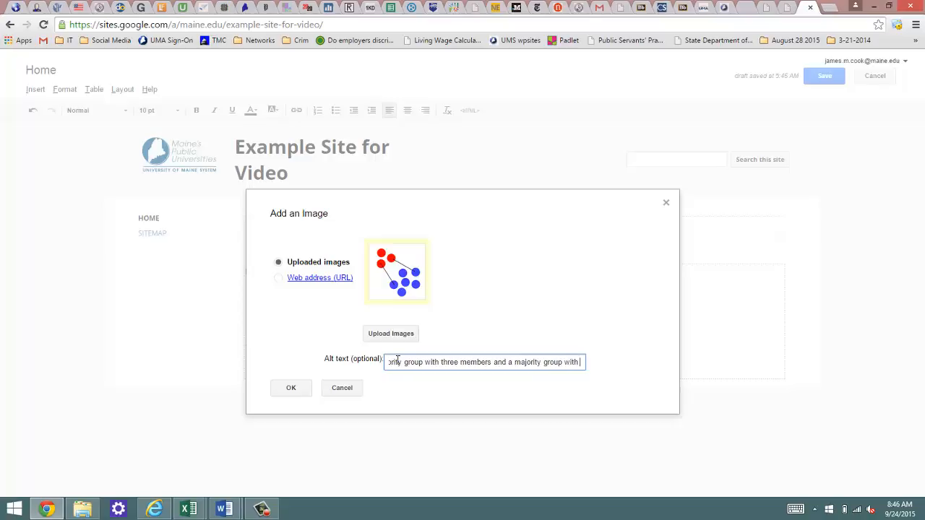
text(six members.)
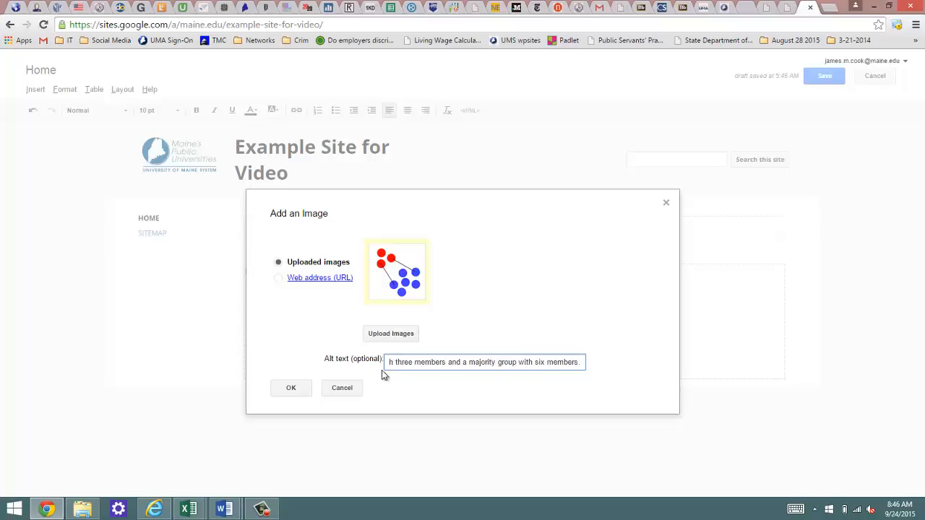
click(291, 388)
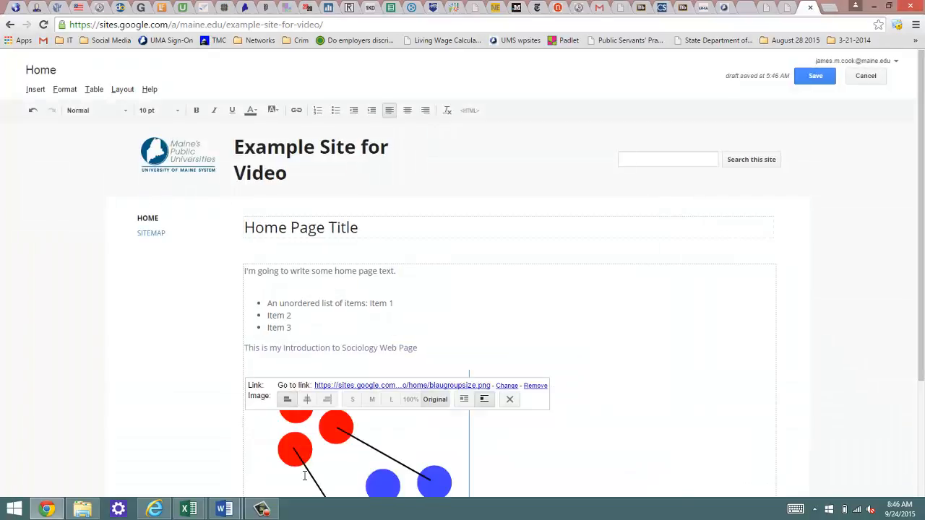
scroll(906, 322, down, 2)
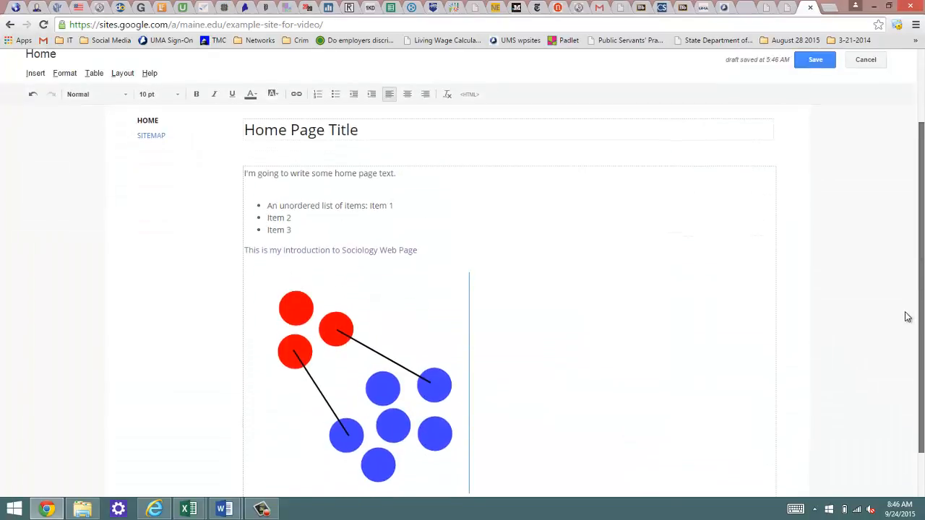
drag(920, 322, 922, 204)
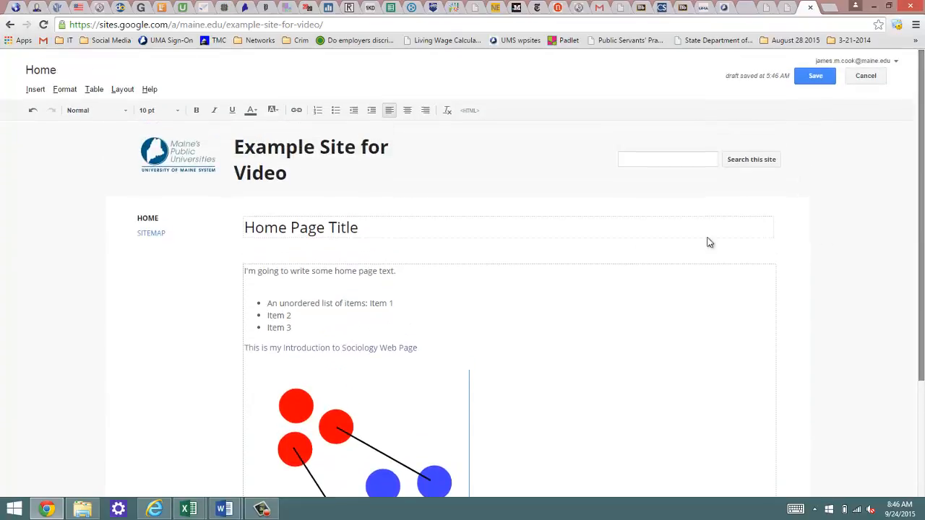
click(33, 91)
click(64, 90)
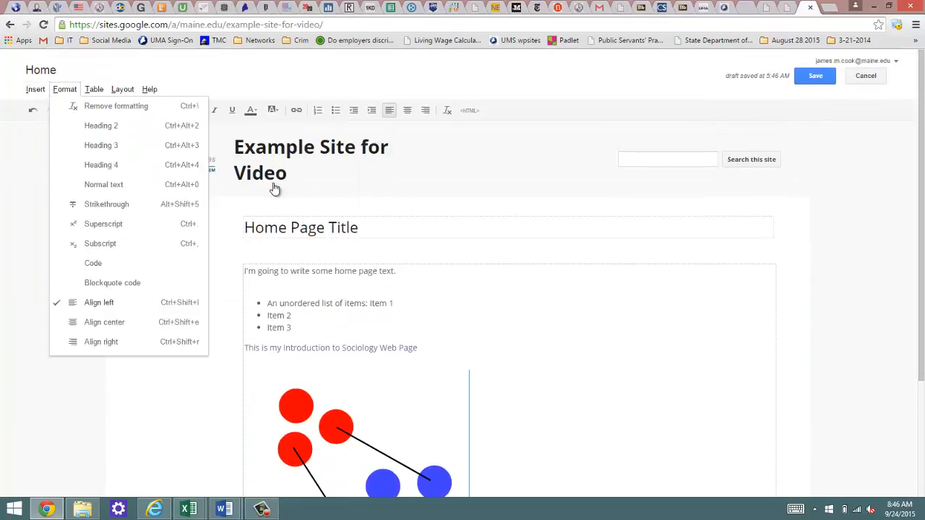
click(35, 91)
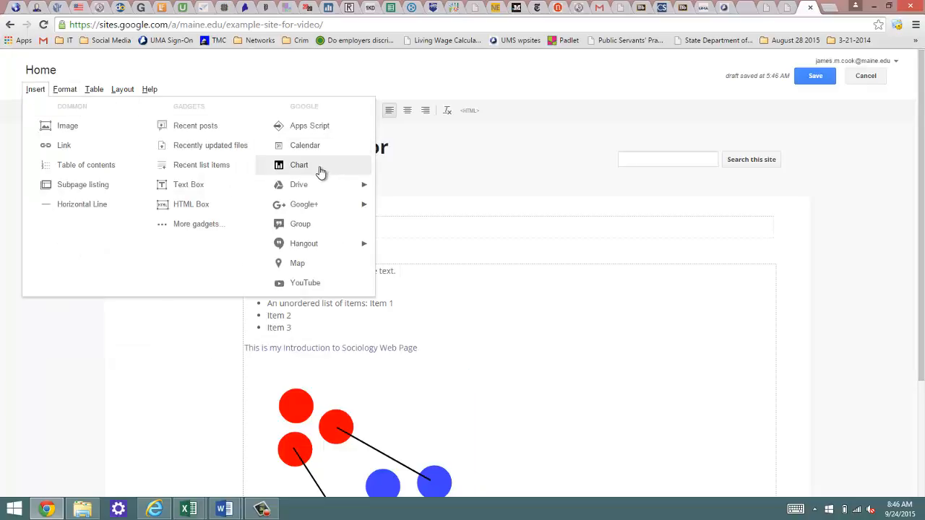
mouse_move(311, 188)
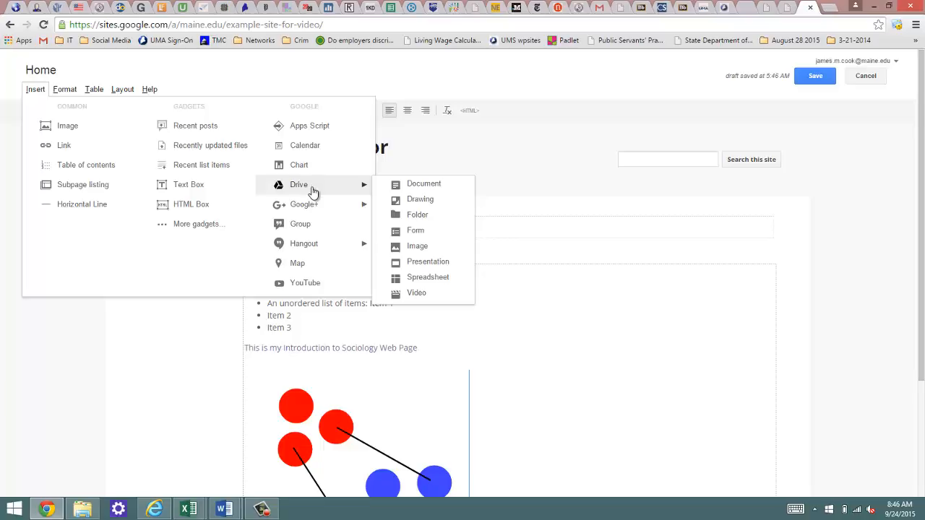
mouse_move(306, 213)
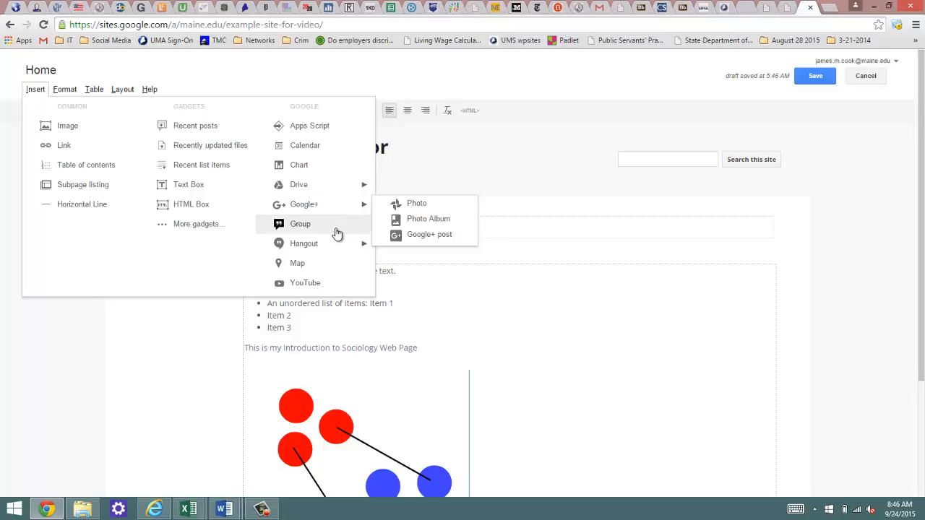
mouse_move(325, 246)
click(530, 153)
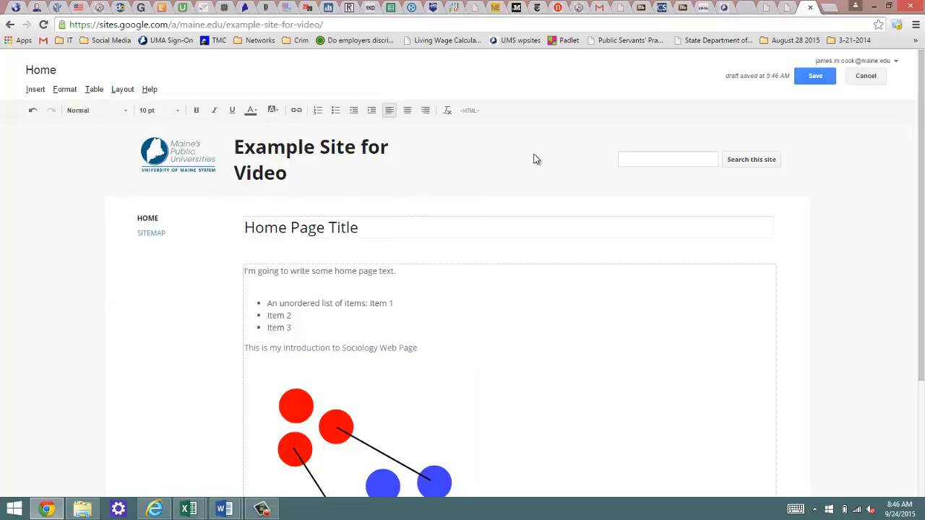
- Save the edited home page with its text, list, link and image
click(807, 78)
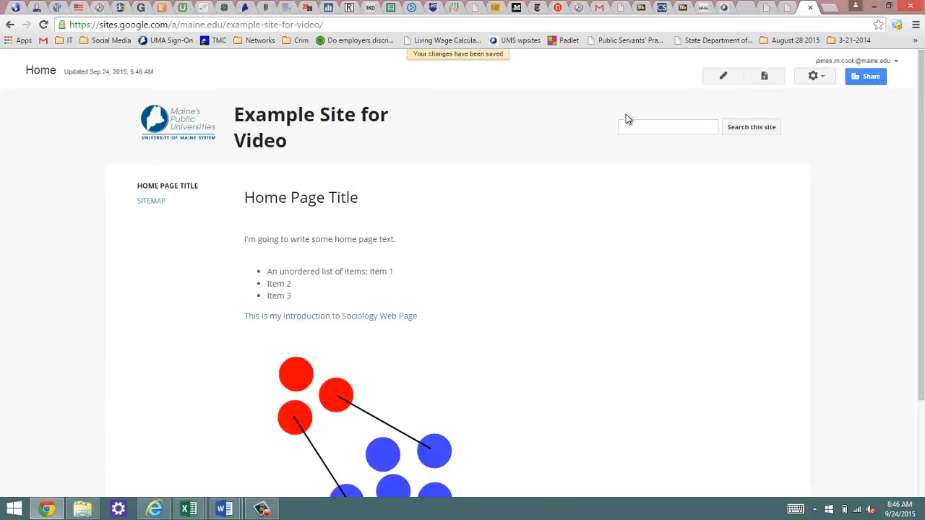
- Create a new page from the Web Page template named "Subpage for Example Site", placed under Home Page Title
click(766, 78)
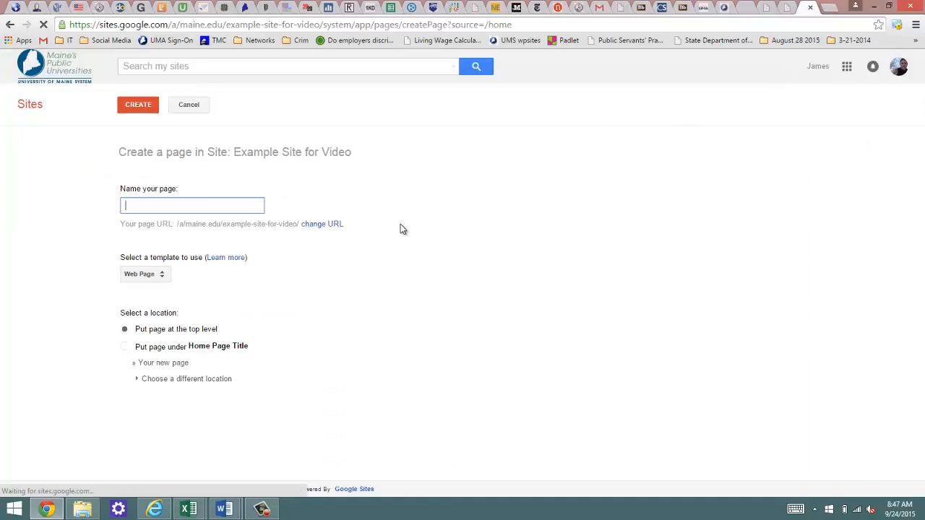
text(Su)
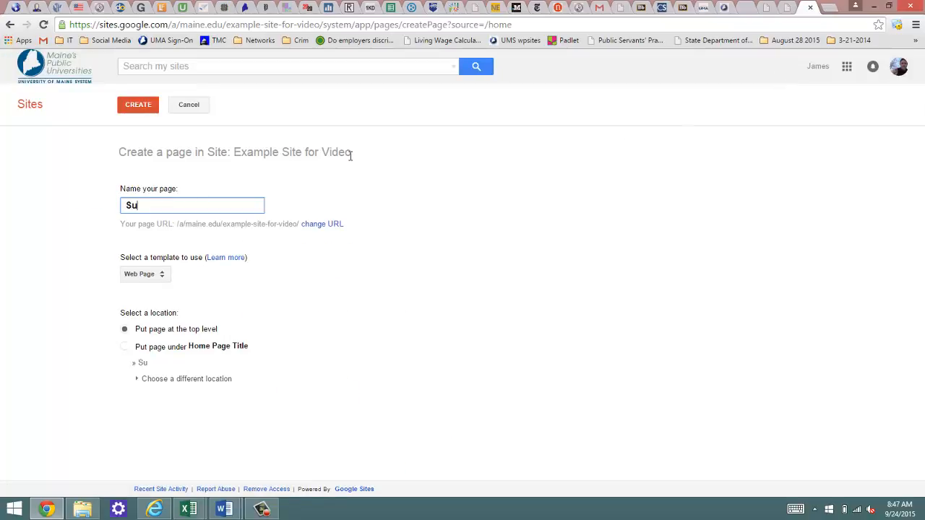
text(bpage)
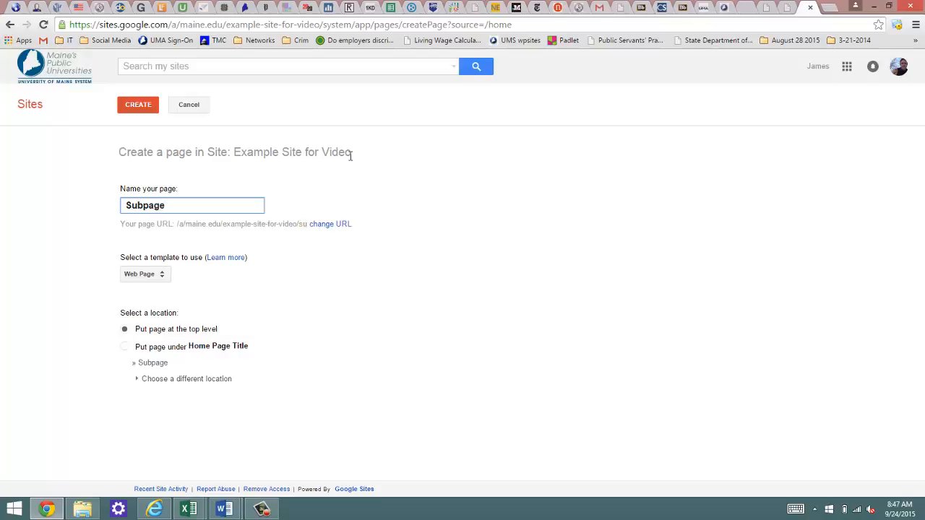
text( for Ex)
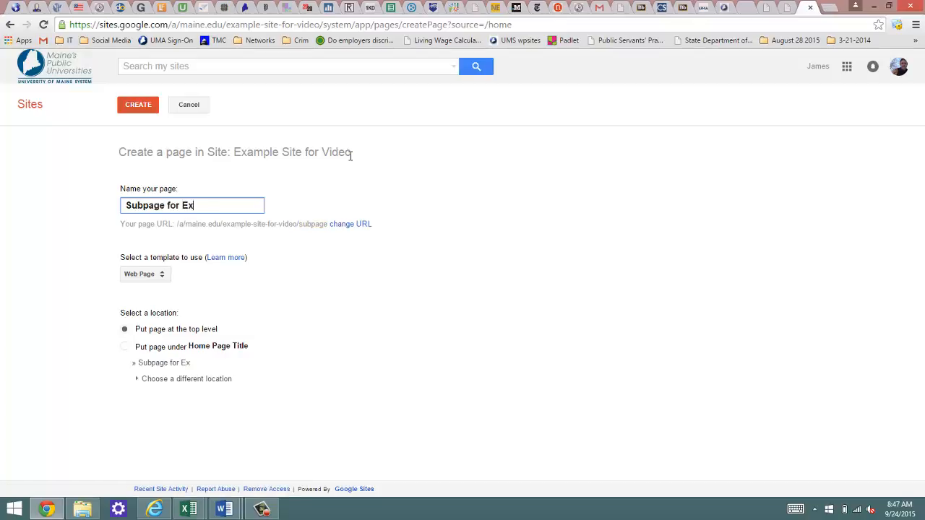
text(ample Site)
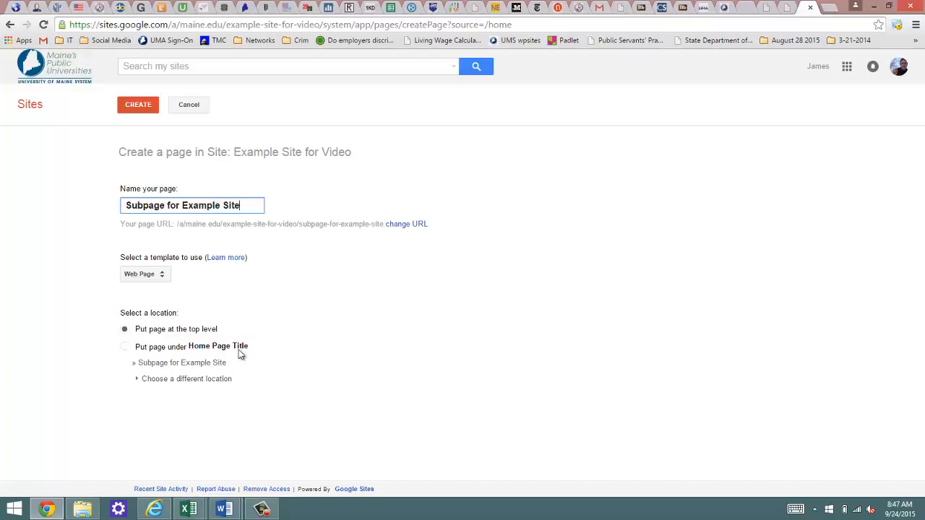
click(124, 347)
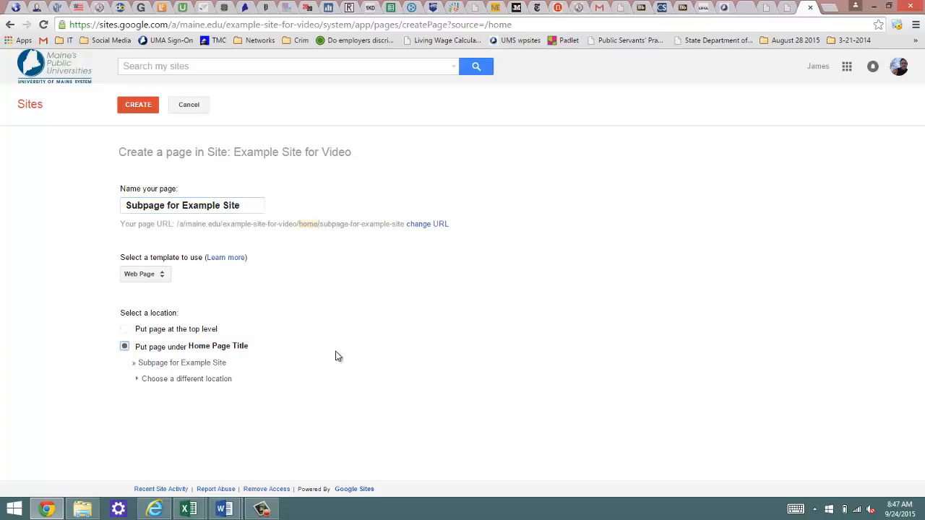
click(138, 104)
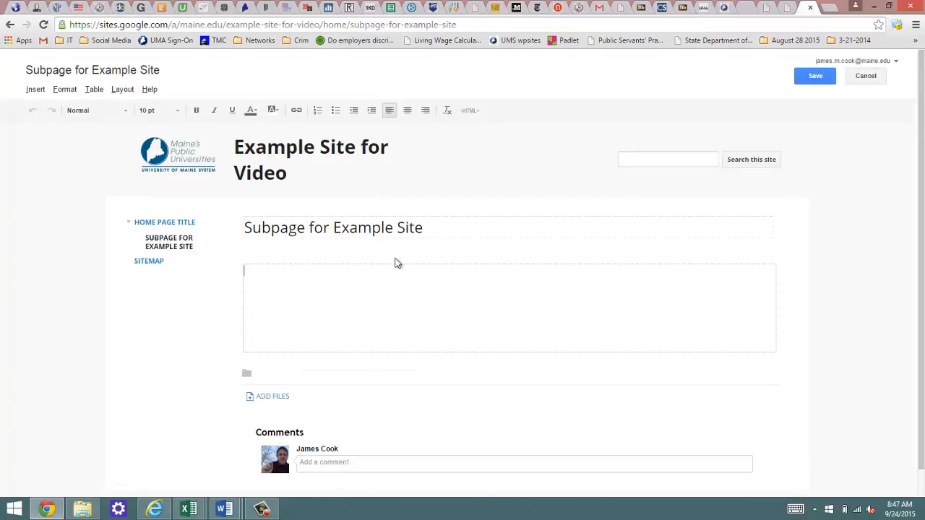
- Enter "This is a new web page on my website!" as the subpage's body text and save the page
text(his is a new web page )
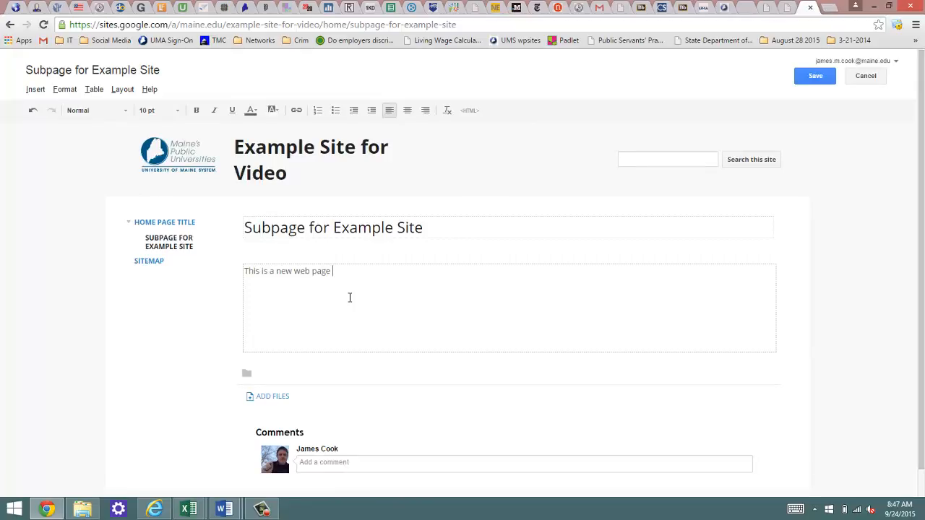
text(on my website!)
click(807, 80)
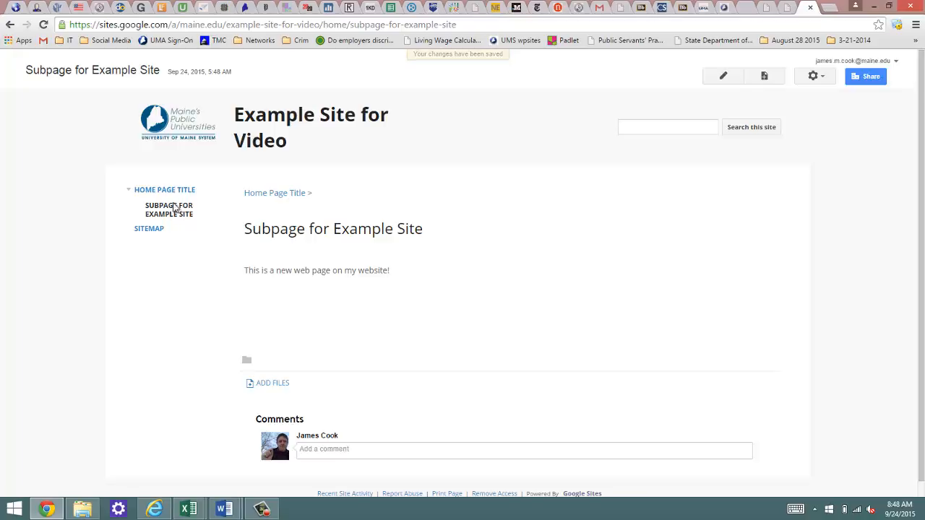
click(164, 191)
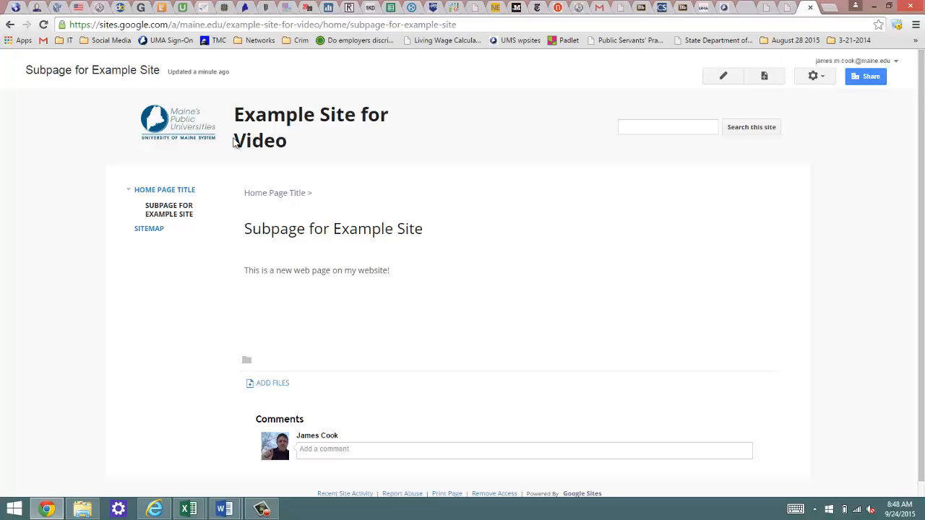
- Open the Sharing and Permissions settings of the site
click(815, 76)
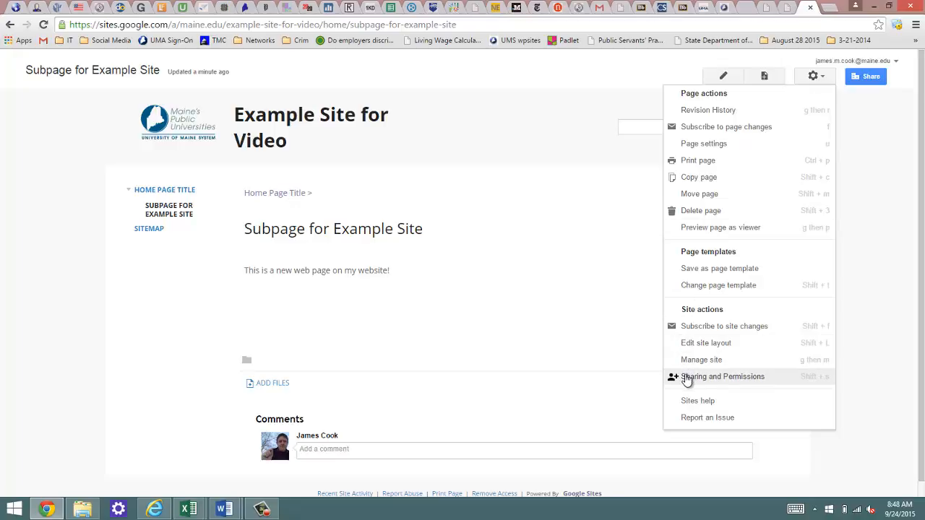
click(686, 378)
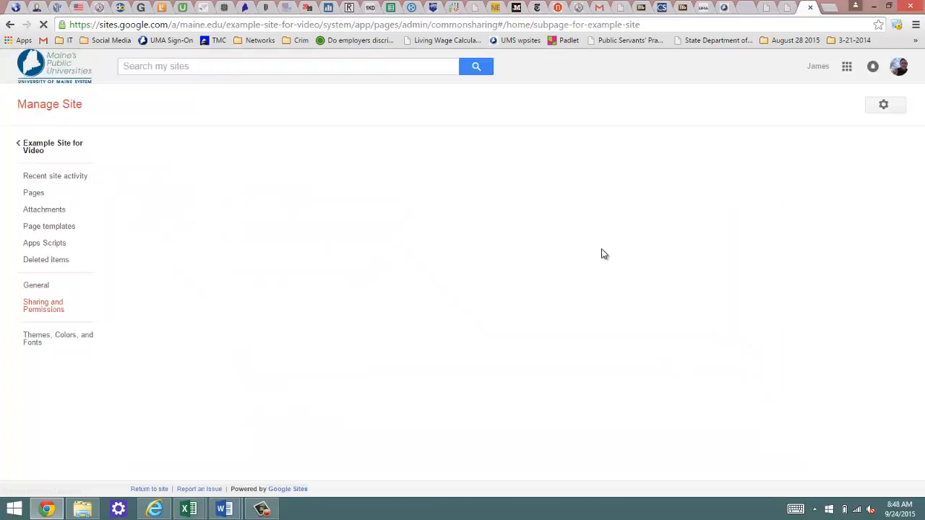